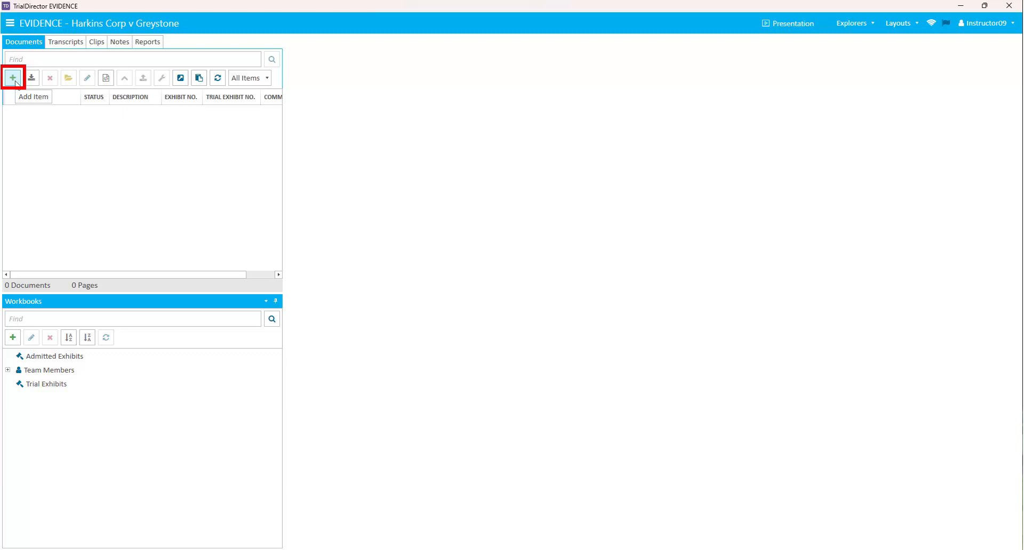
Step: Select the files EX0001.pdf through EX0006.pdf to add to the case and proceed to their naming options
{"action": "left_click", "coordinate": [12, 78]}
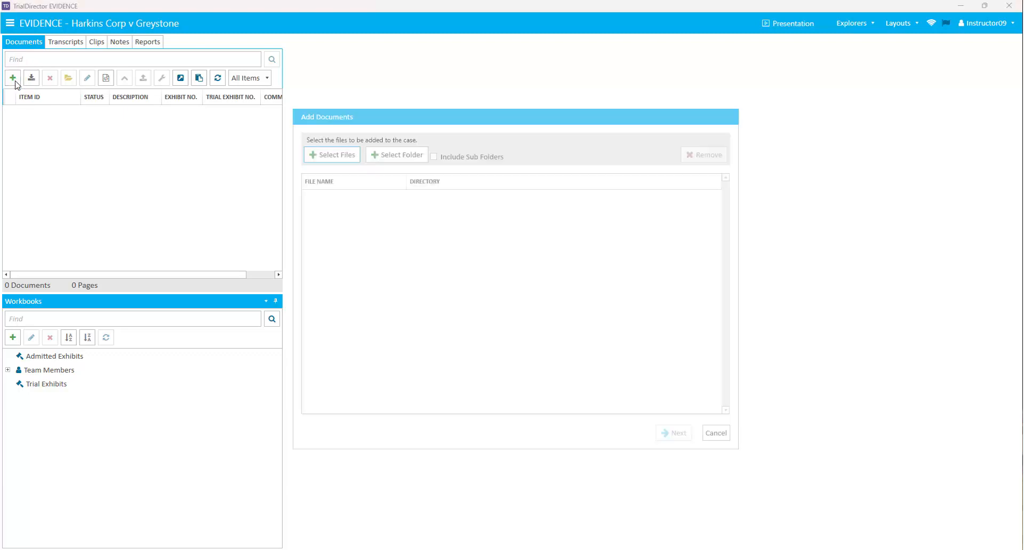
{"action": "left_click", "coordinate": [323, 154]}
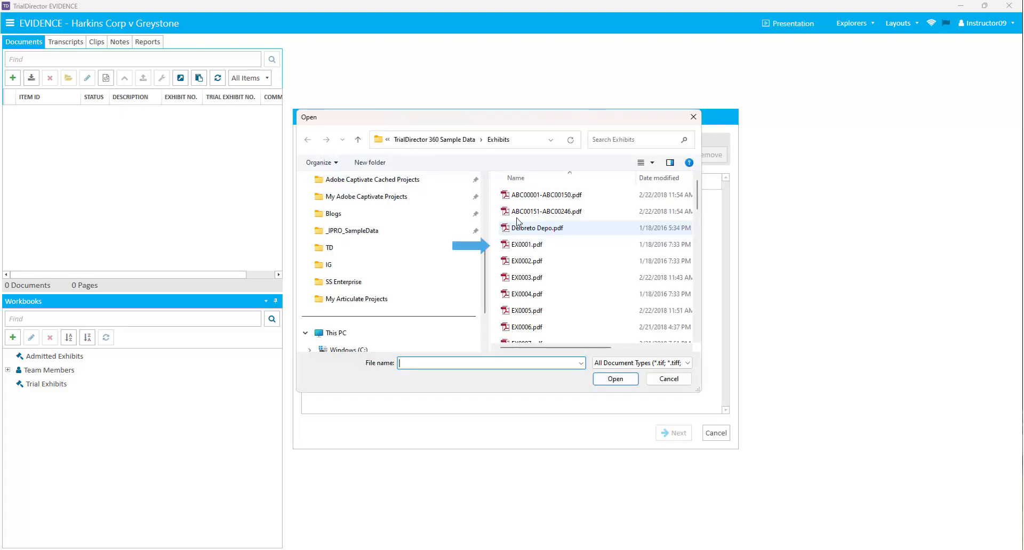
{"action": "left_click", "coordinate": [523, 249]}
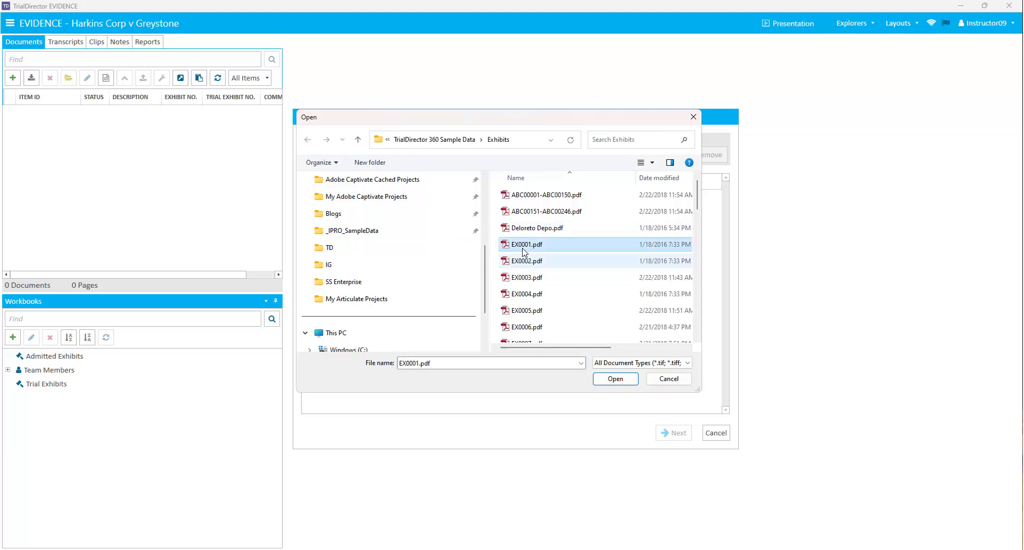
{"action": "left_click", "coordinate": [532, 328], "text": "shift"}
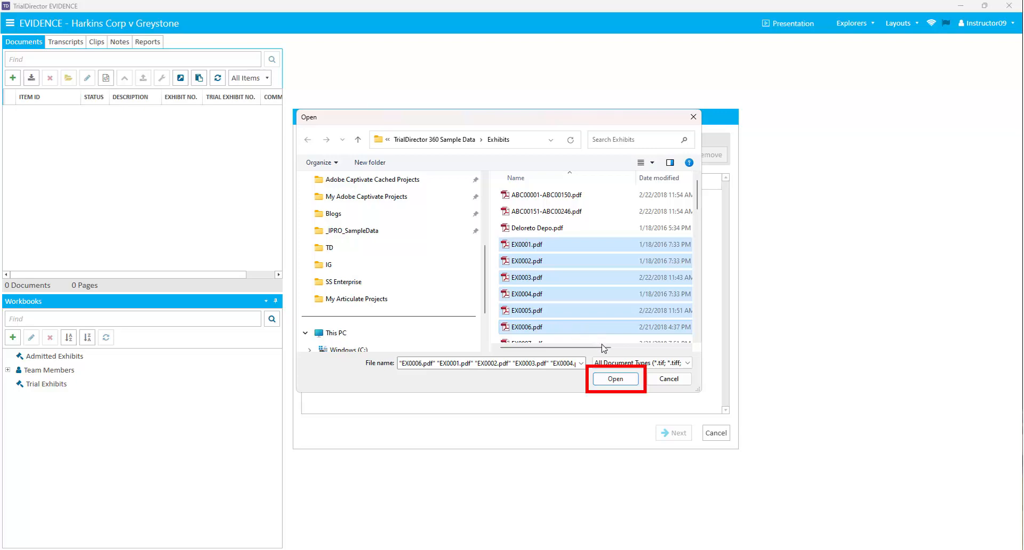
{"action": "left_click", "coordinate": [615, 378]}
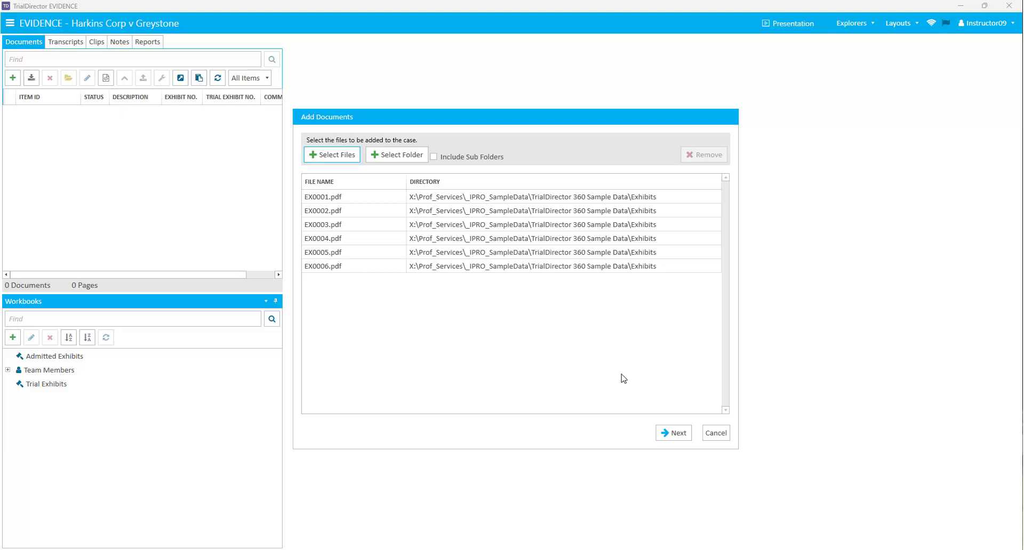
{"action": "left_click", "coordinate": [672, 433]}
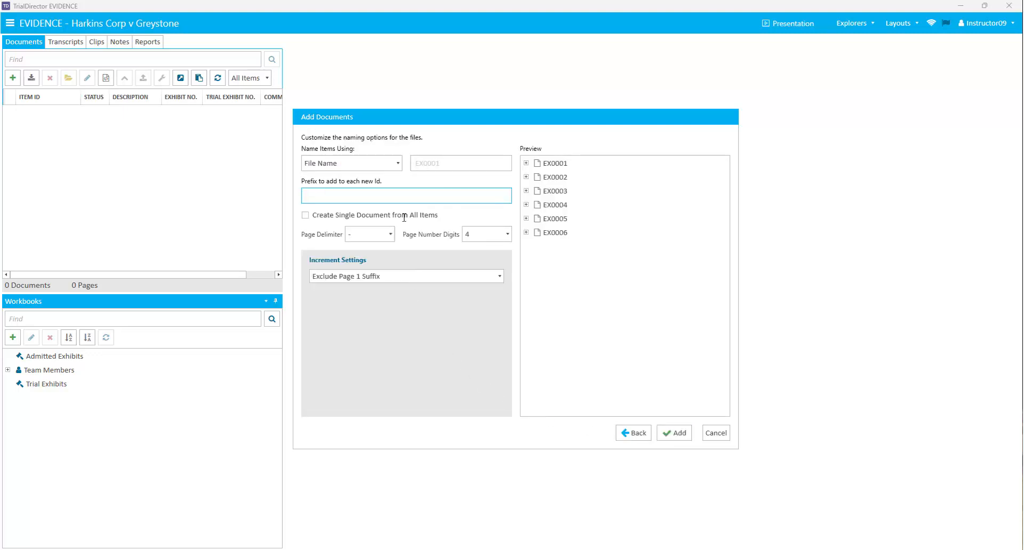
Step: Try the prefix HC- for the new IDs and clear it, and switch the single-document option on and off again
{"action": "left_click", "coordinate": [397, 163]}
{"action": "type", "text": "HC-"}
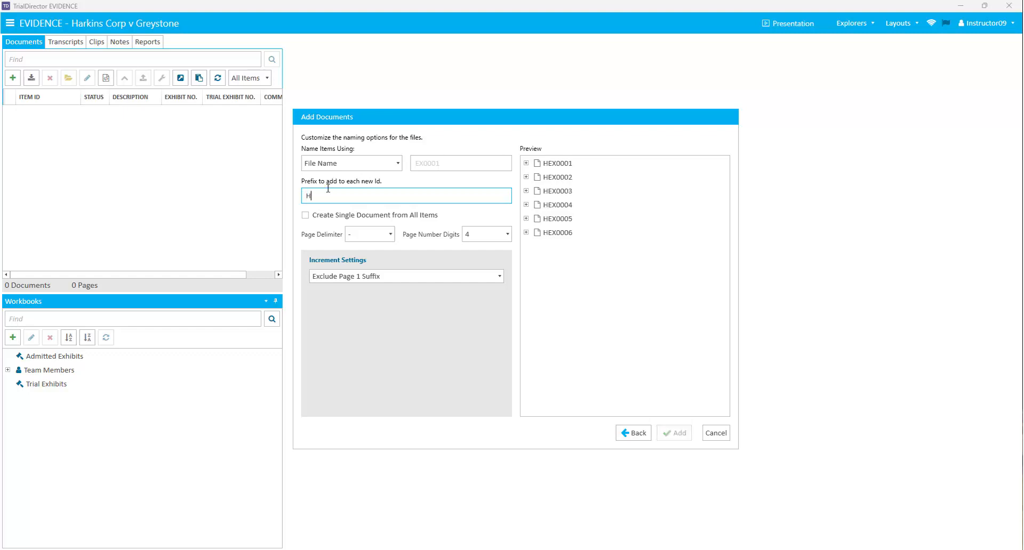
{"action": "left_click_drag", "start_coordinate": [320, 197], "coordinate": [292, 199]}
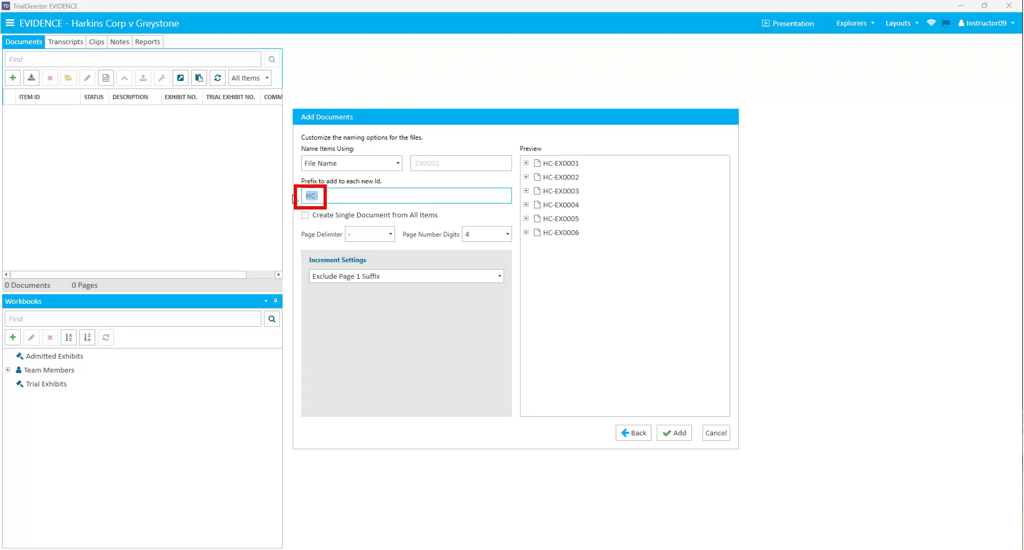
{"action": "key", "text": "BackSpace"}
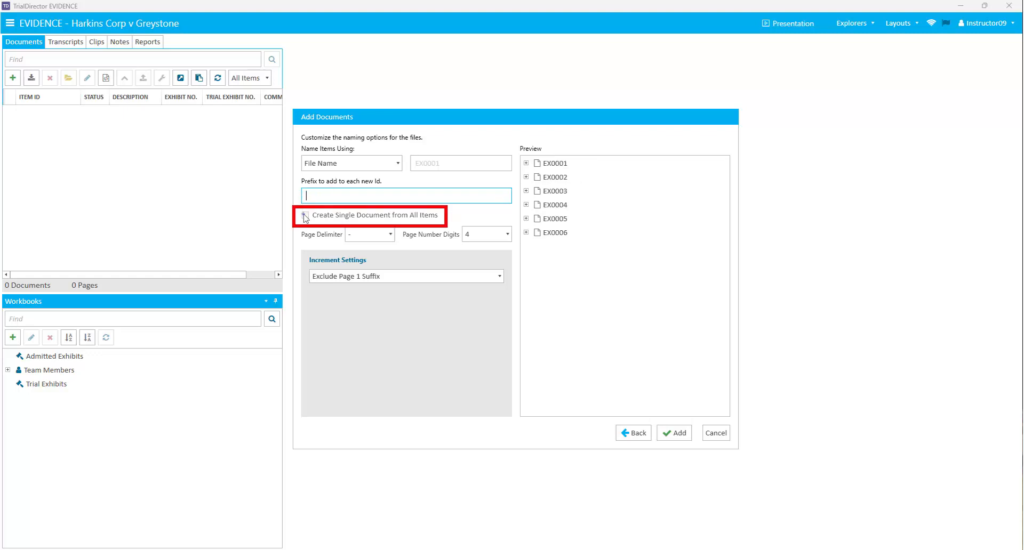
{"action": "left_click", "coordinate": [305, 216]}
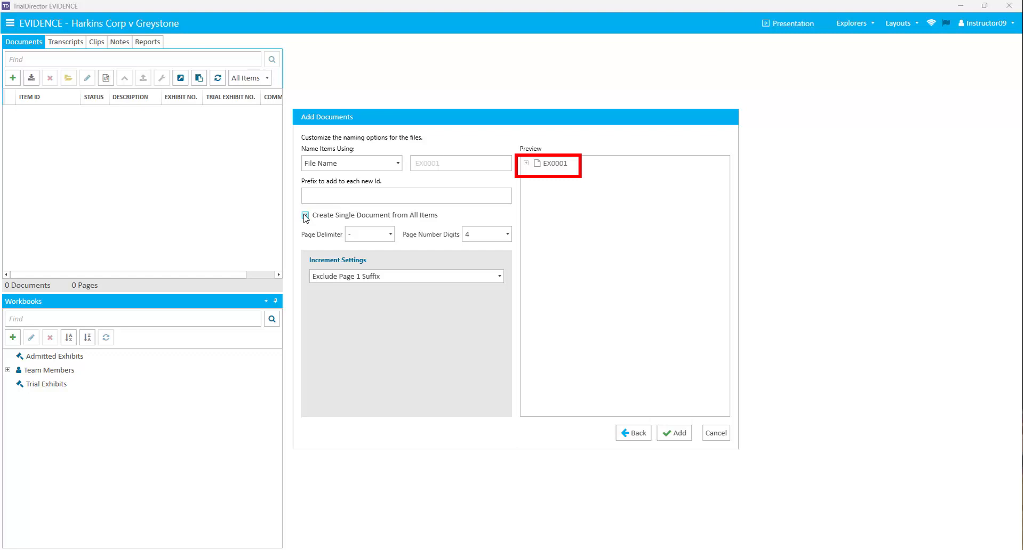
{"action": "left_click", "coordinate": [305, 216]}
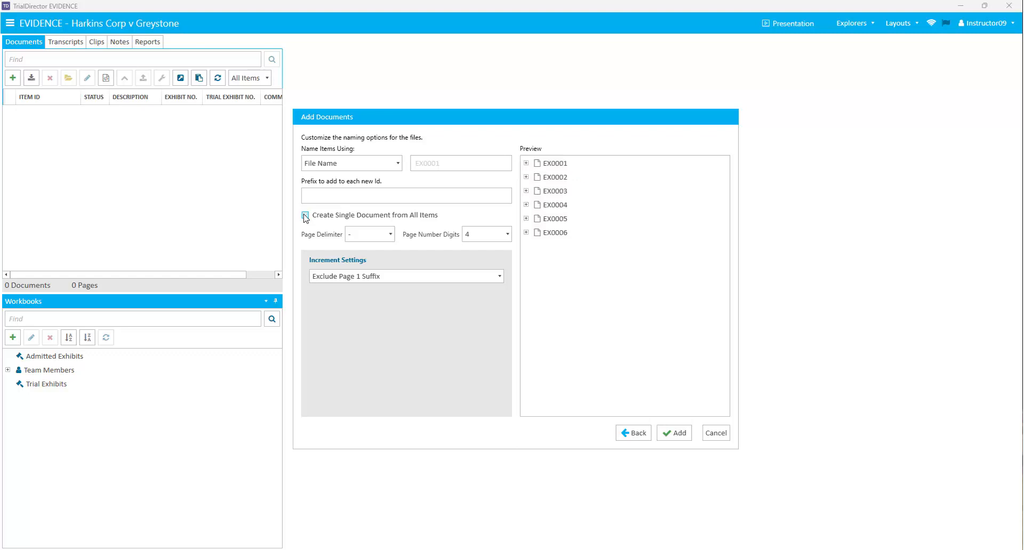
Step: Review the available choices for page delimiter, page number digits and increment settings
{"action": "left_click", "coordinate": [352, 236]}
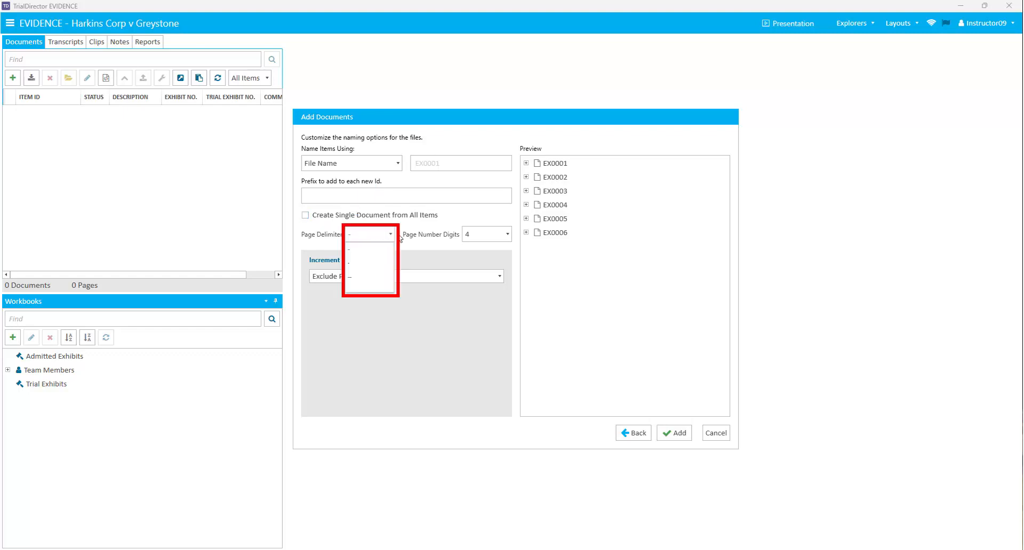
{"action": "left_click", "coordinate": [494, 240]}
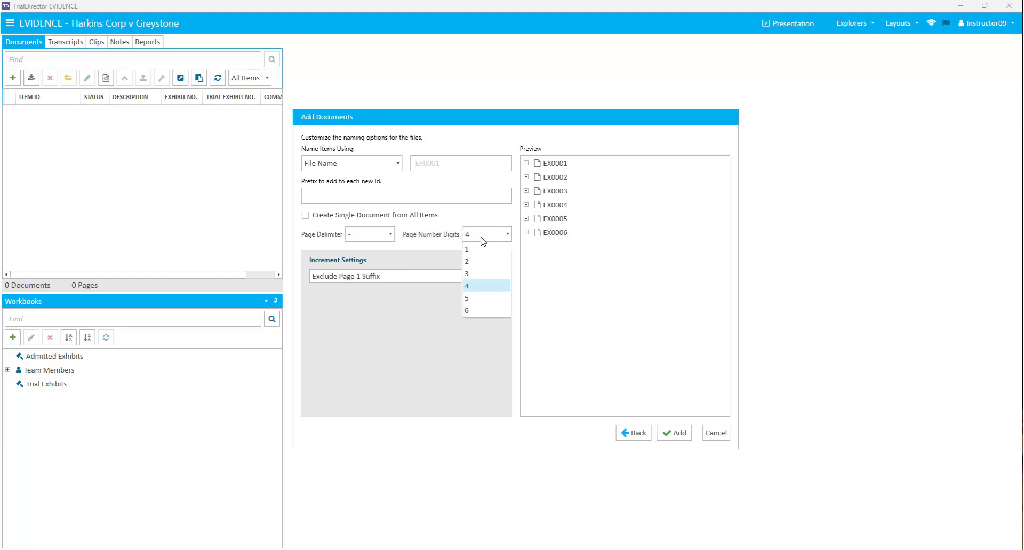
{"action": "left_click", "coordinate": [430, 246]}
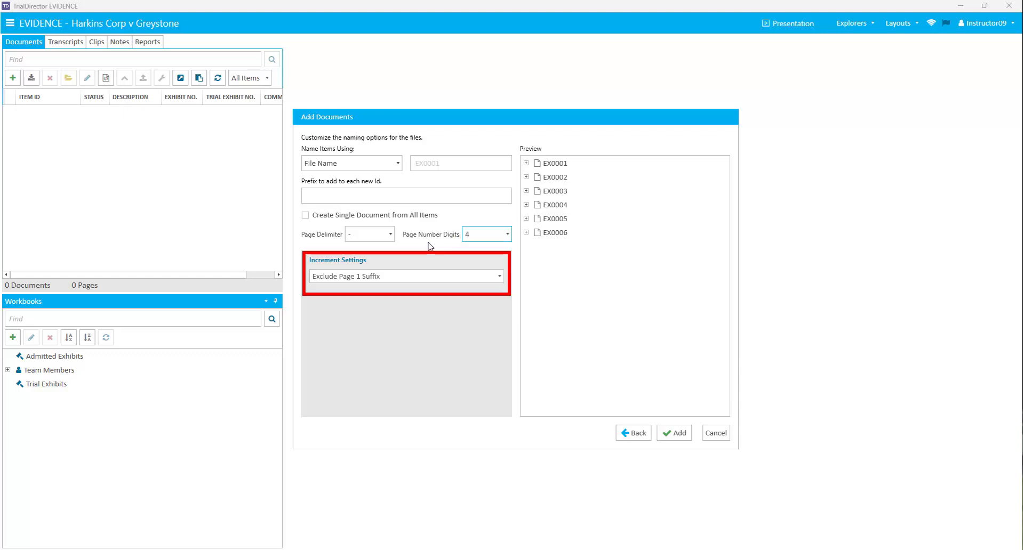
{"action": "left_click", "coordinate": [429, 281]}
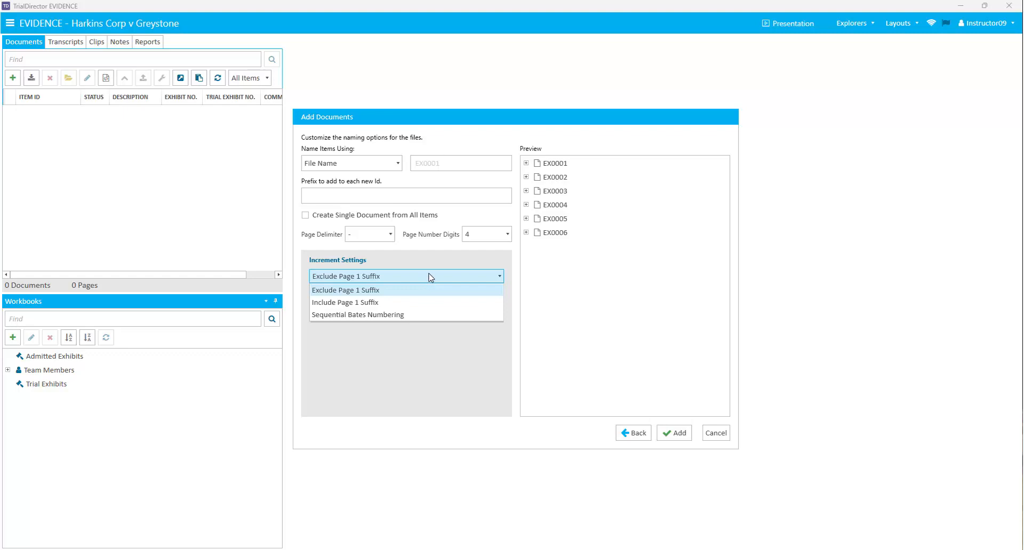
{"action": "left_click", "coordinate": [431, 260]}
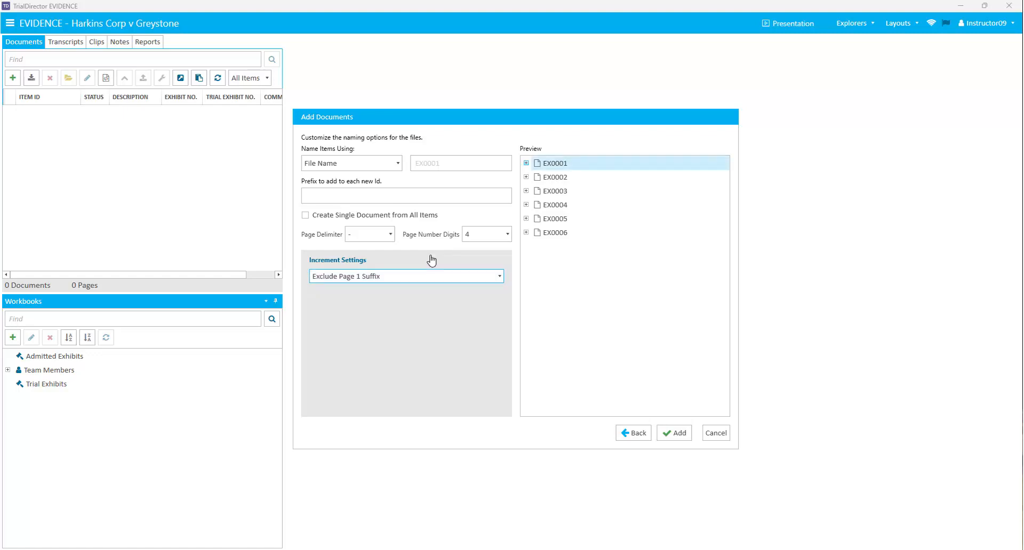
Step: Preview the page names of EX0001 with the current increment setting and with Include Page 1 Suffix
{"action": "left_click", "coordinate": [526, 164]}
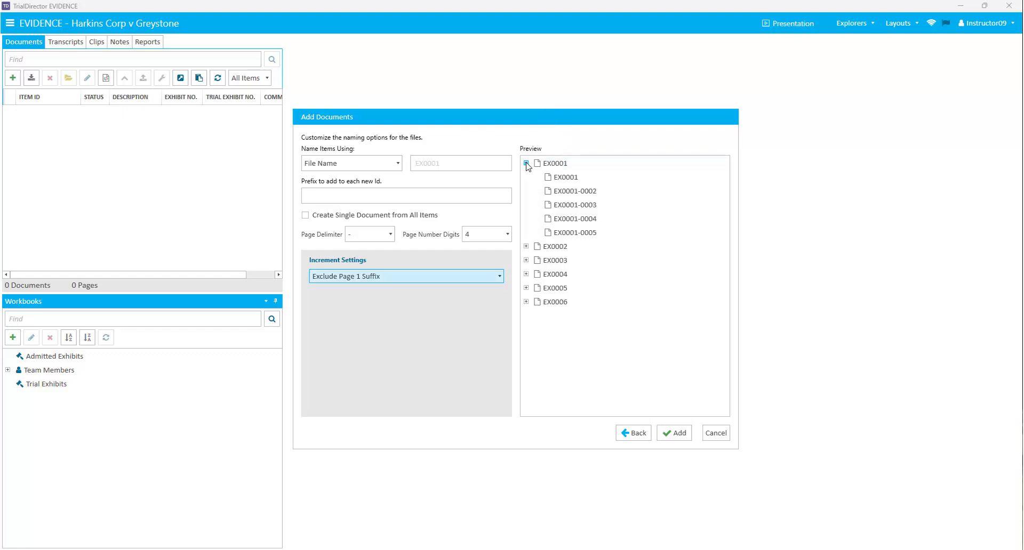
{"action": "left_click", "coordinate": [412, 277]}
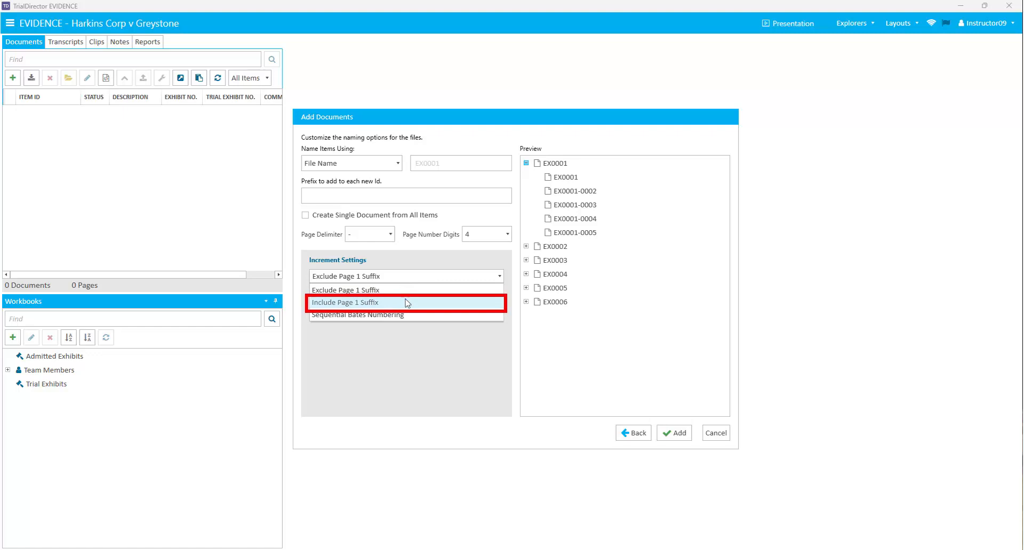
{"action": "left_click", "coordinate": [407, 303]}
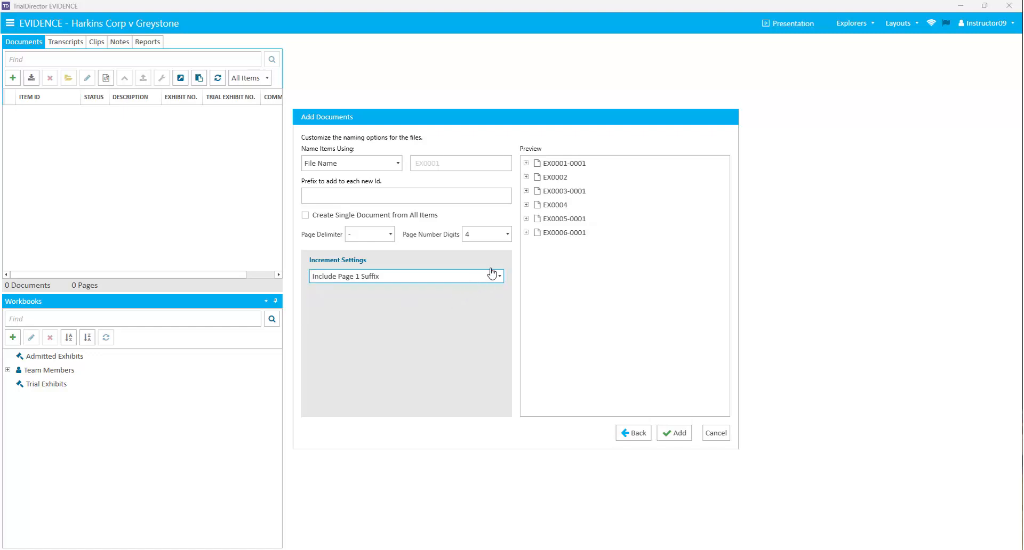
{"action": "left_click", "coordinate": [526, 163]}
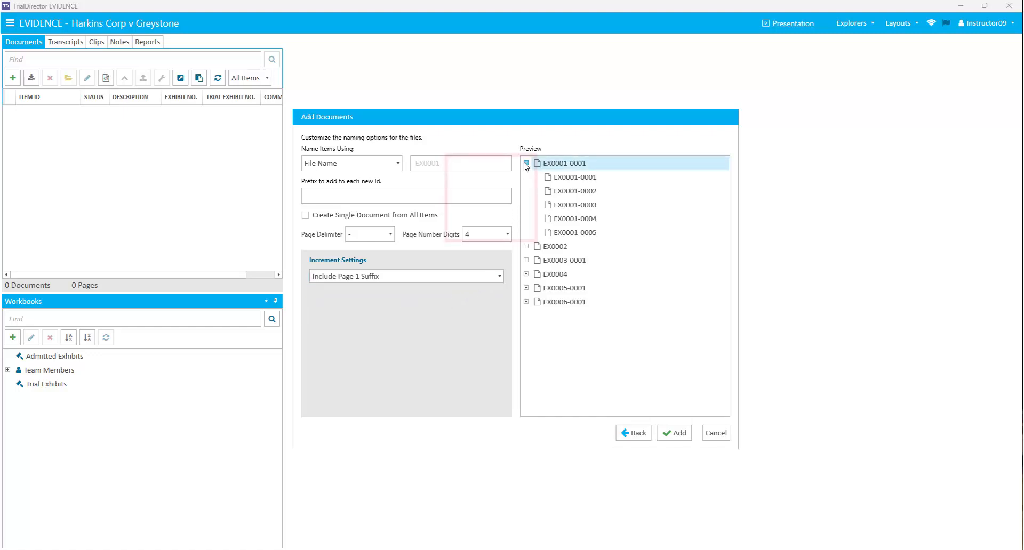
Step: Try Sequential Bates Numbering as the increment setting and preview the page names of the first document
{"action": "left_click", "coordinate": [422, 276]}
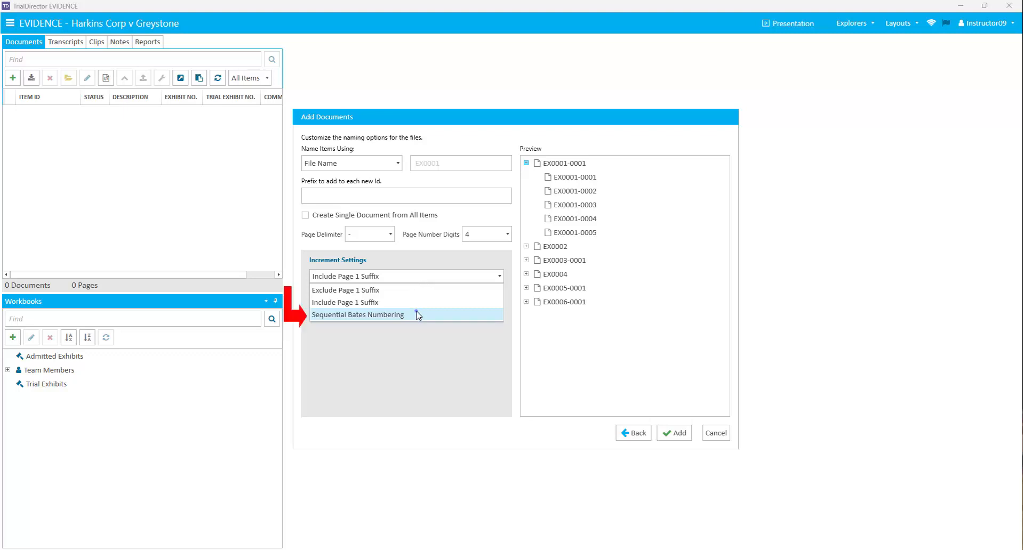
{"action": "left_click", "coordinate": [418, 315]}
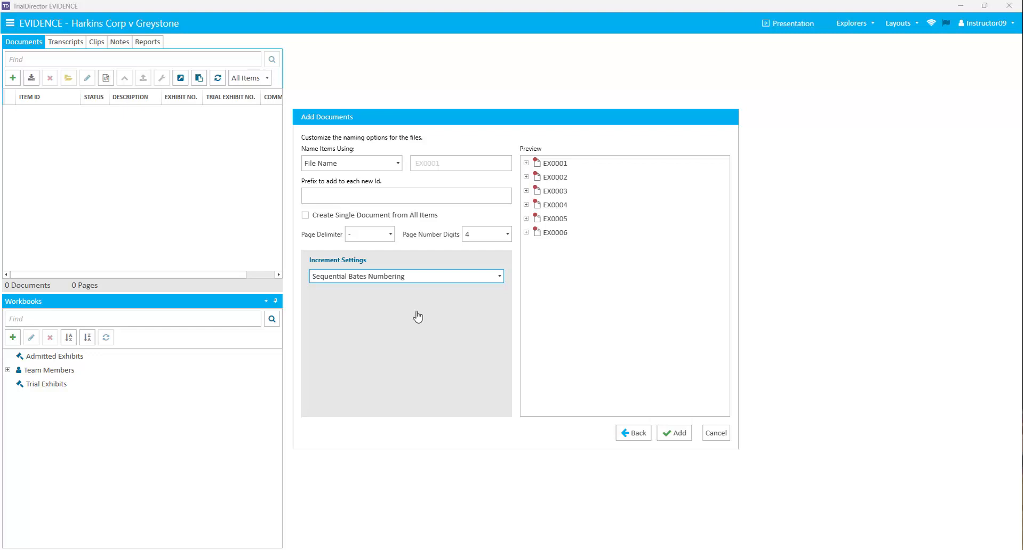
{"action": "left_click", "coordinate": [525, 163]}
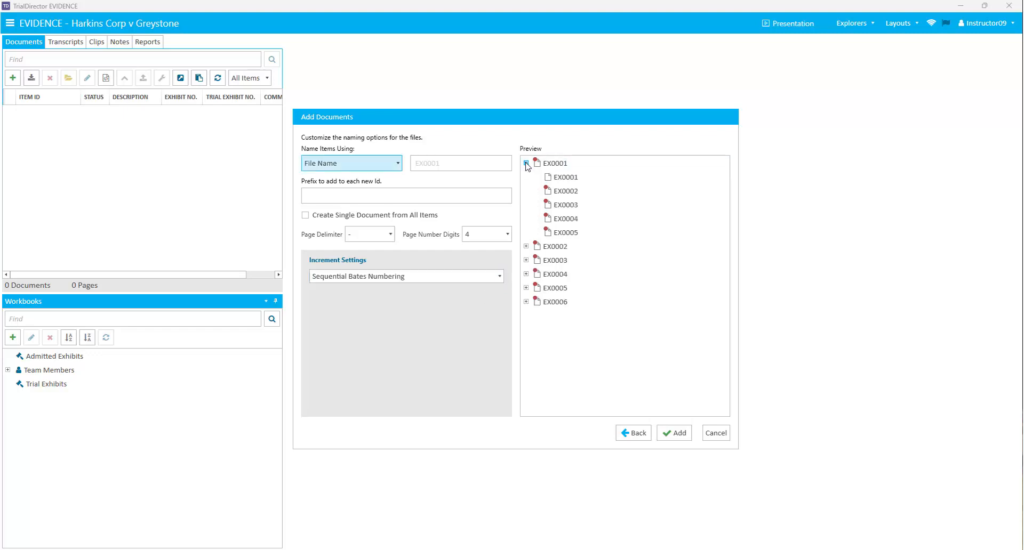
Step: Try naming the items by Folder Name and expand the resulting document in the preview
{"action": "left_click", "coordinate": [347, 168]}
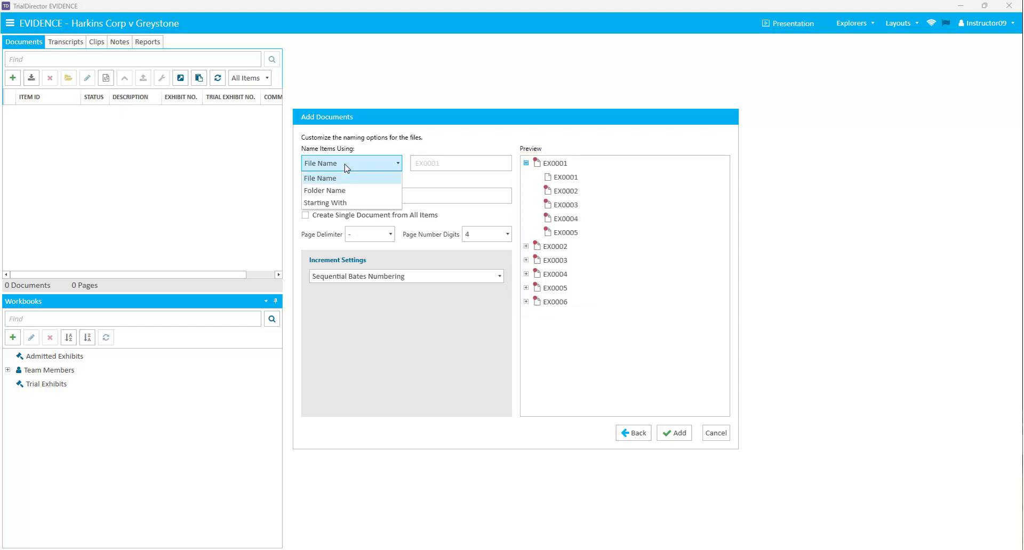
{"action": "left_click", "coordinate": [346, 191]}
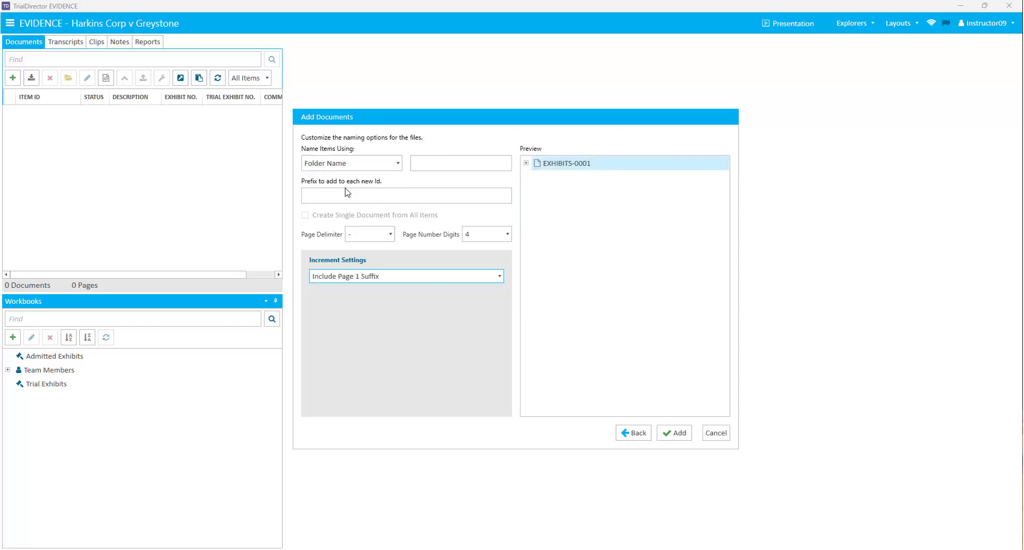
{"action": "left_click", "coordinate": [526, 165]}
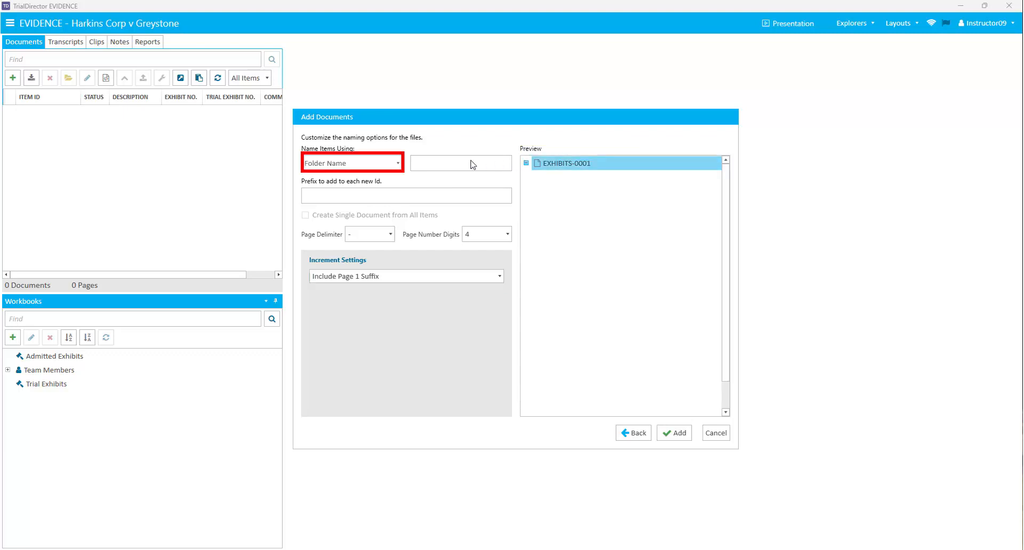
Step: Name the items using Starting With, choose Document Level Sequencing and preview the first document's page names
{"action": "left_click", "coordinate": [365, 166]}
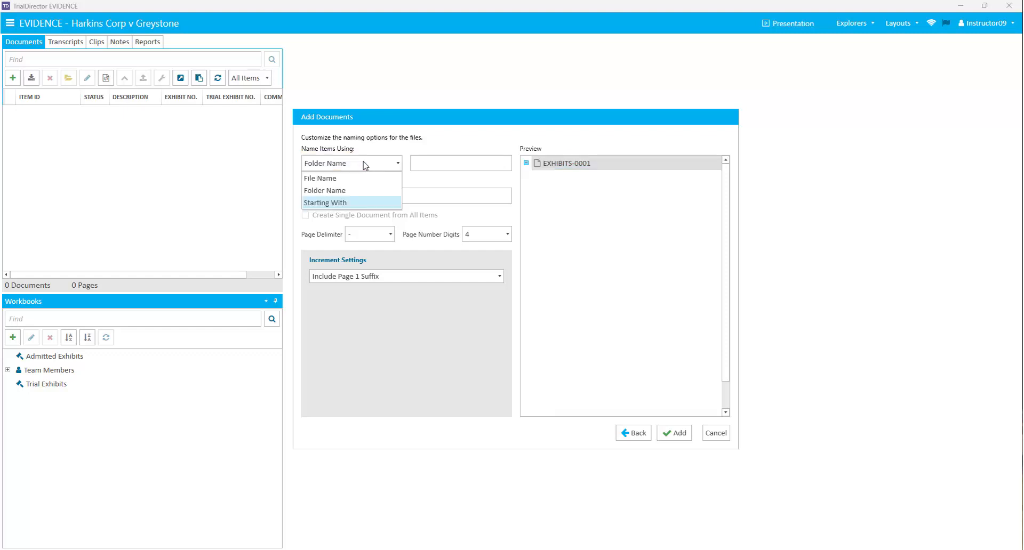
{"action": "left_click", "coordinate": [356, 203]}
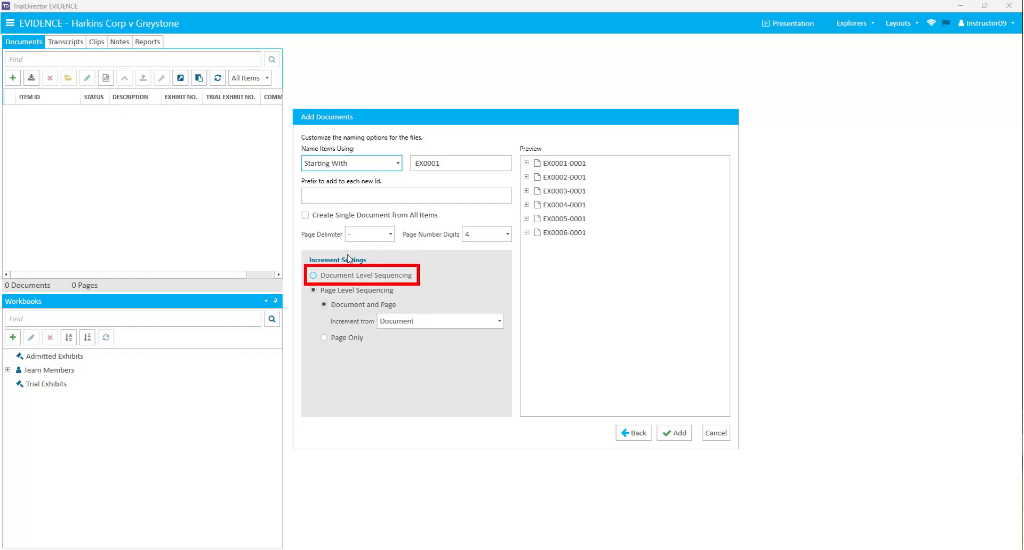
{"action": "left_click", "coordinate": [314, 275]}
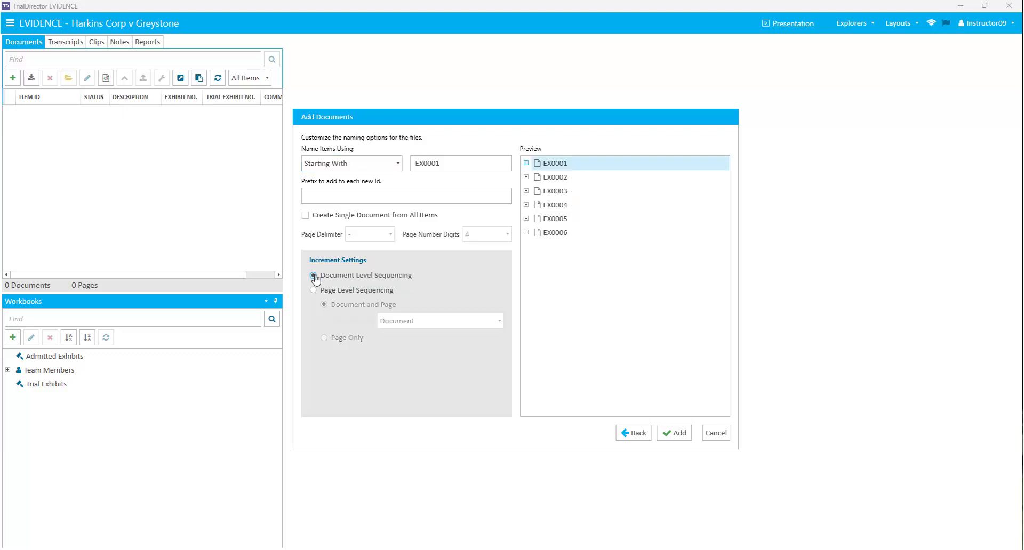
{"action": "left_click", "coordinate": [526, 163]}
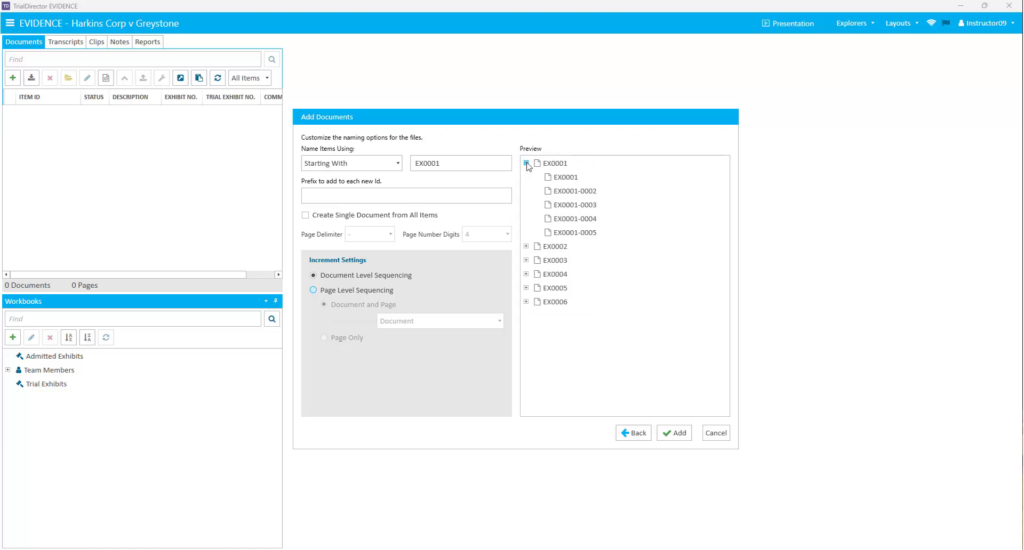
Step: Switch to Page Level Sequencing by Document and Page, preview the page names, and set it to increment from Page, previewing the first document again
{"action": "left_click", "coordinate": [313, 291]}
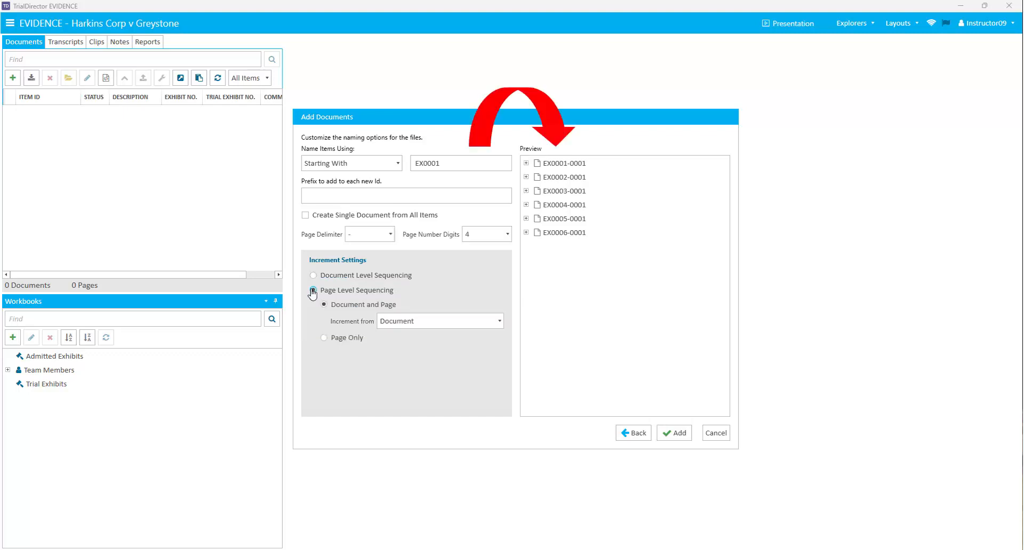
{"action": "left_click", "coordinate": [525, 164]}
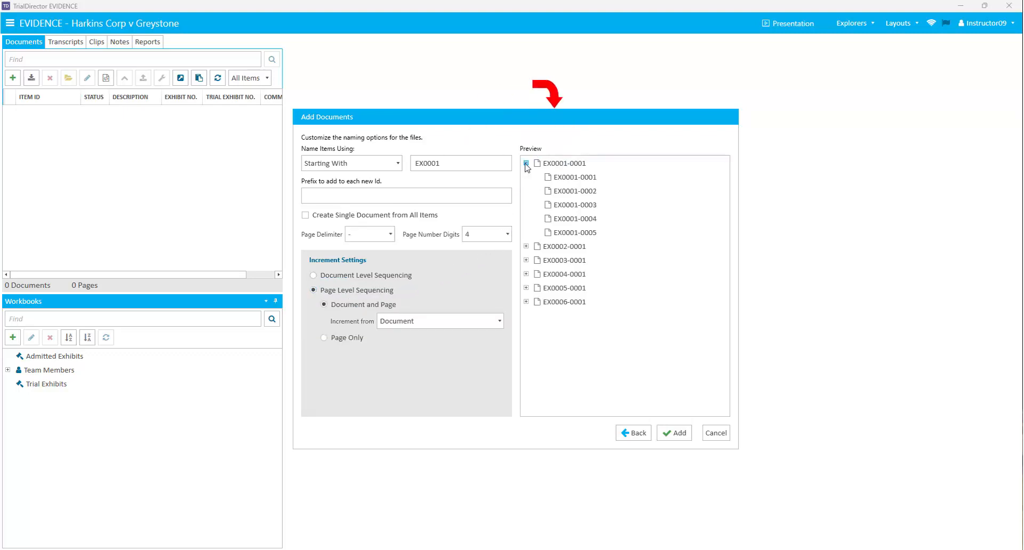
{"action": "left_click", "coordinate": [411, 322]}
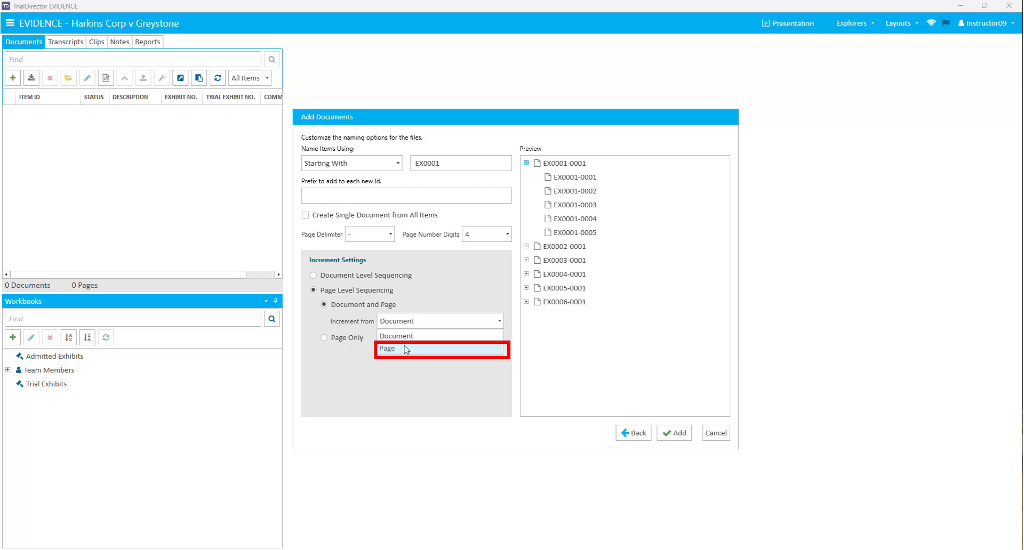
{"action": "left_click", "coordinate": [407, 349]}
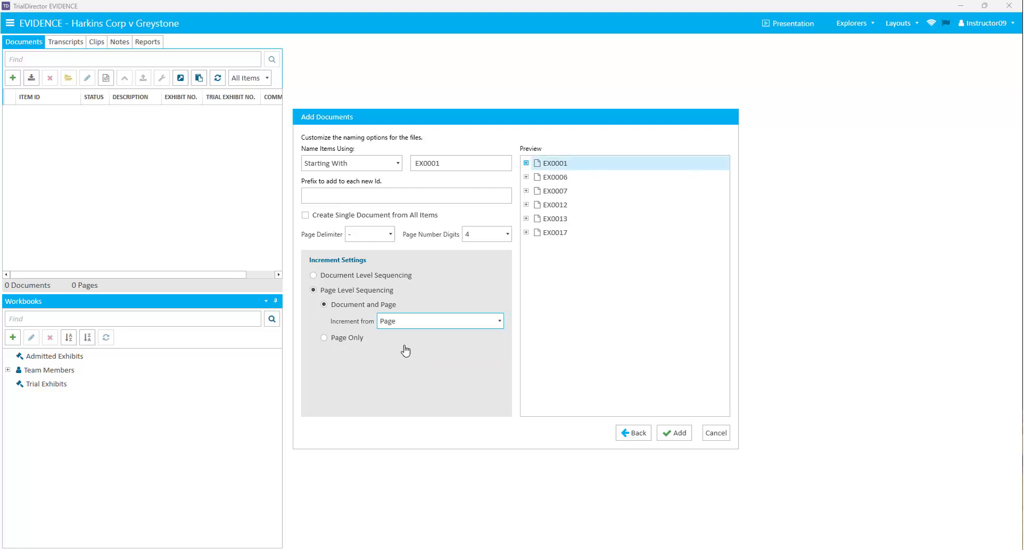
{"action": "left_click", "coordinate": [526, 163]}
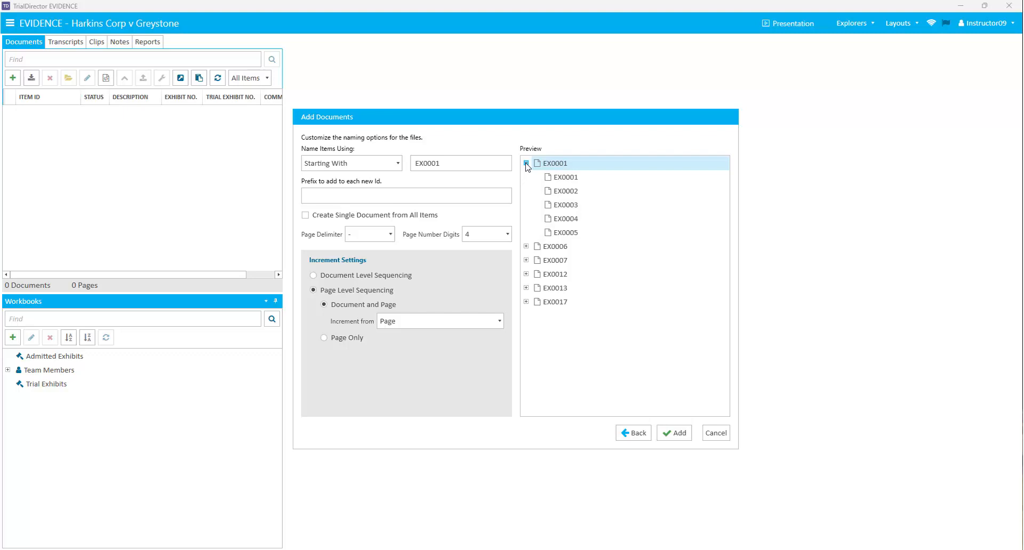
Step: Try the Page Only option for the page-level sequencing of the new documents
{"action": "left_click", "coordinate": [324, 339]}
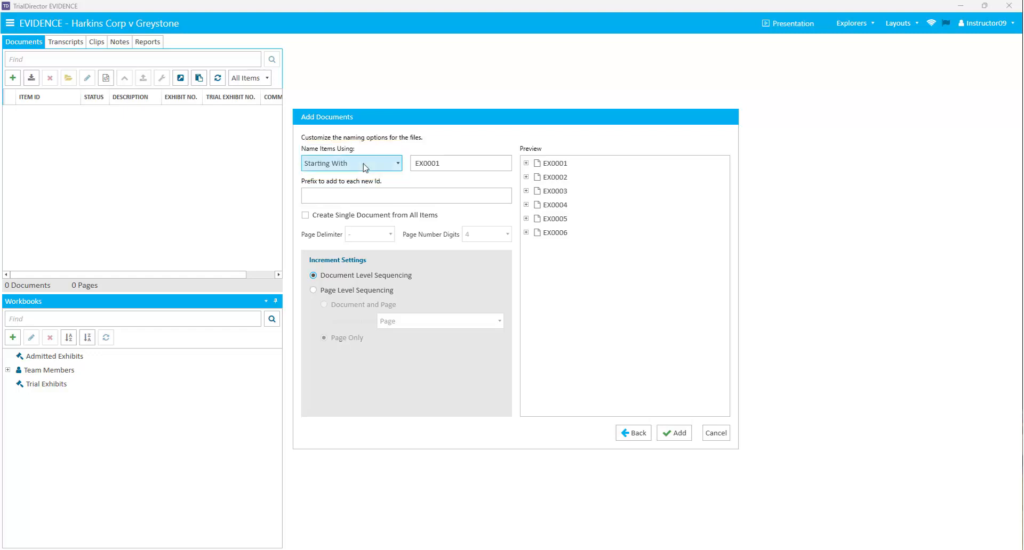
Step: Name the items using File Name and set the increment settings to Exclude Page 1 Suffix
{"action": "left_click", "coordinate": [364, 166]}
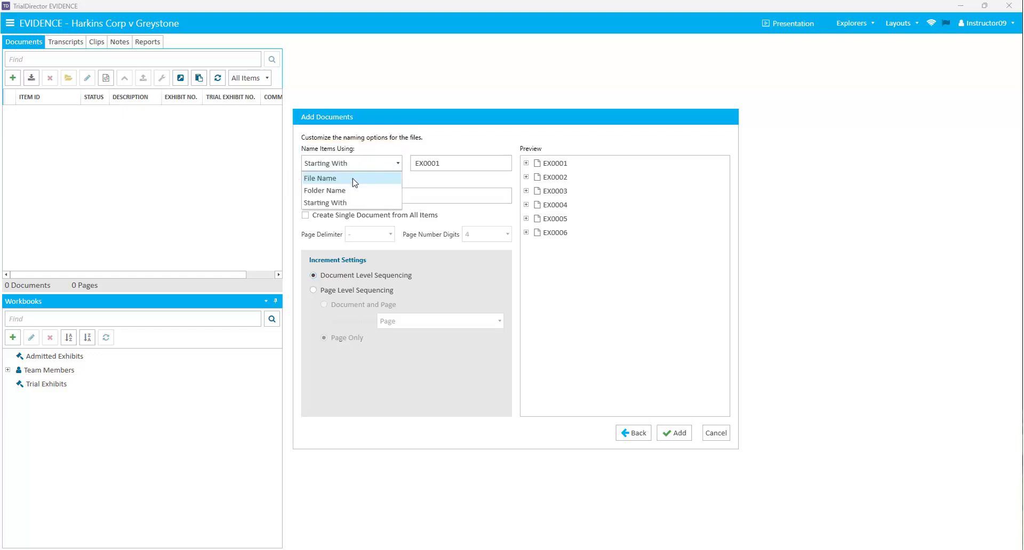
{"action": "left_click", "coordinate": [353, 180]}
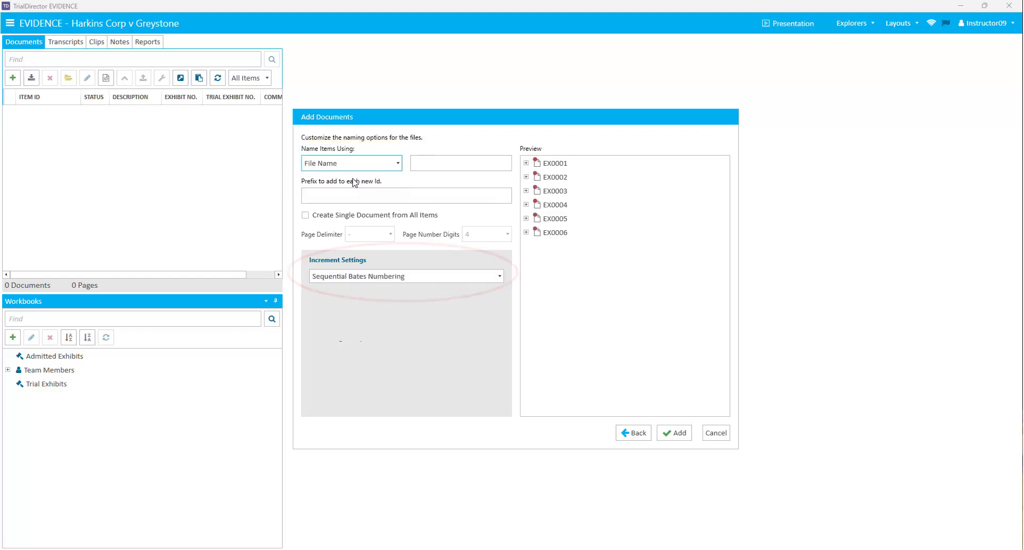
{"action": "left_click", "coordinate": [434, 278]}
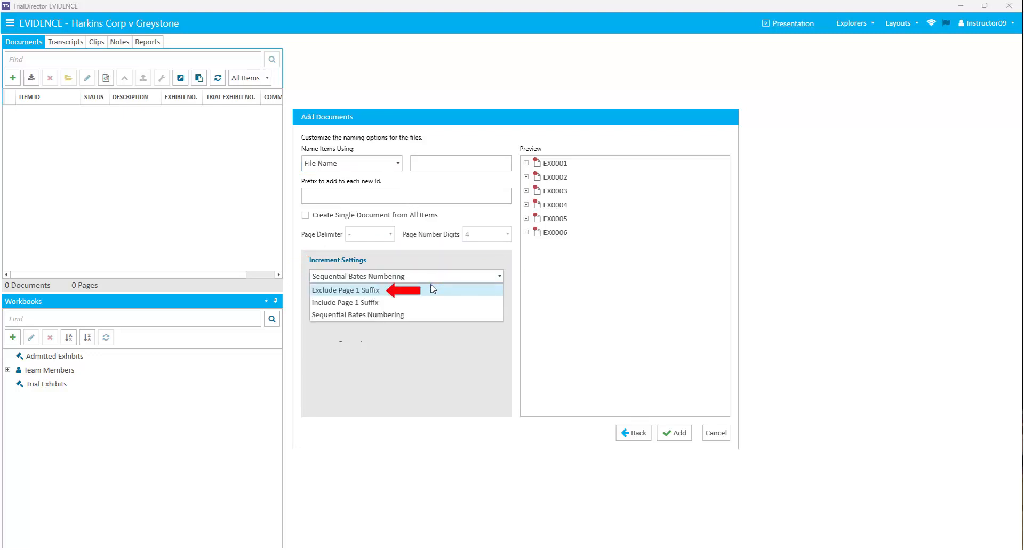
{"action": "left_click", "coordinate": [432, 290]}
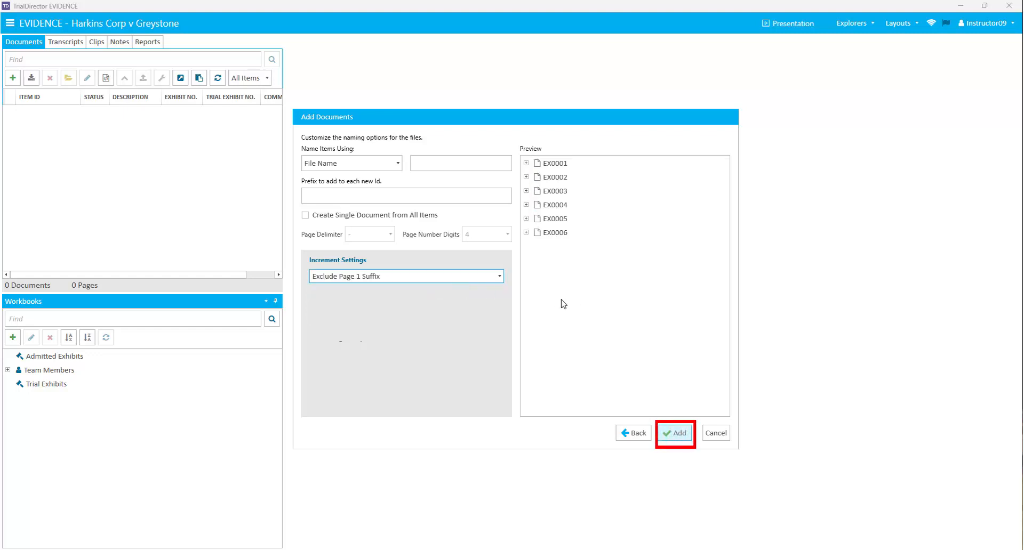
Step: Add the six exhibit documents to the case and close the completed Add Documents dialog and the Batch pane
{"action": "left_click", "coordinate": [676, 435]}
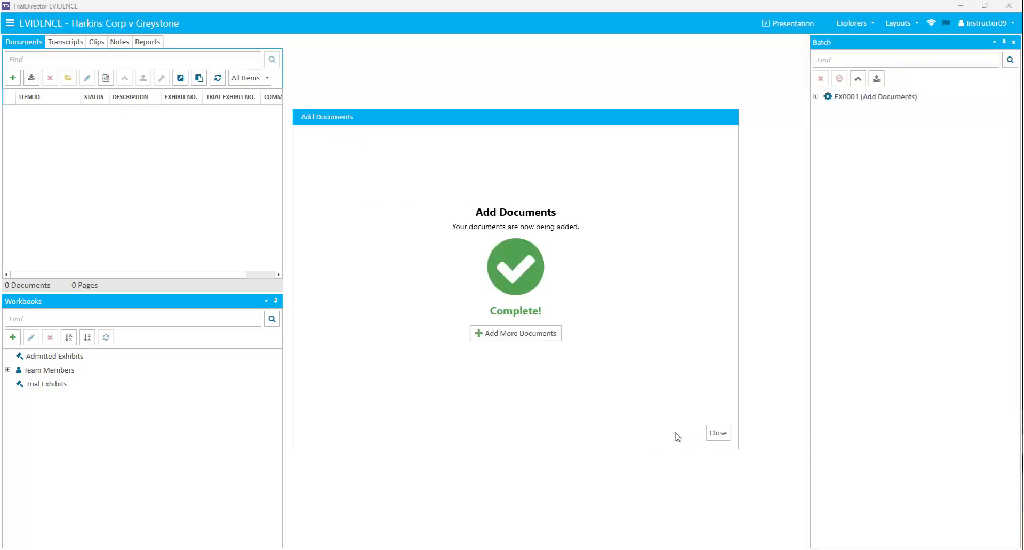
{"action": "left_click", "coordinate": [718, 433]}
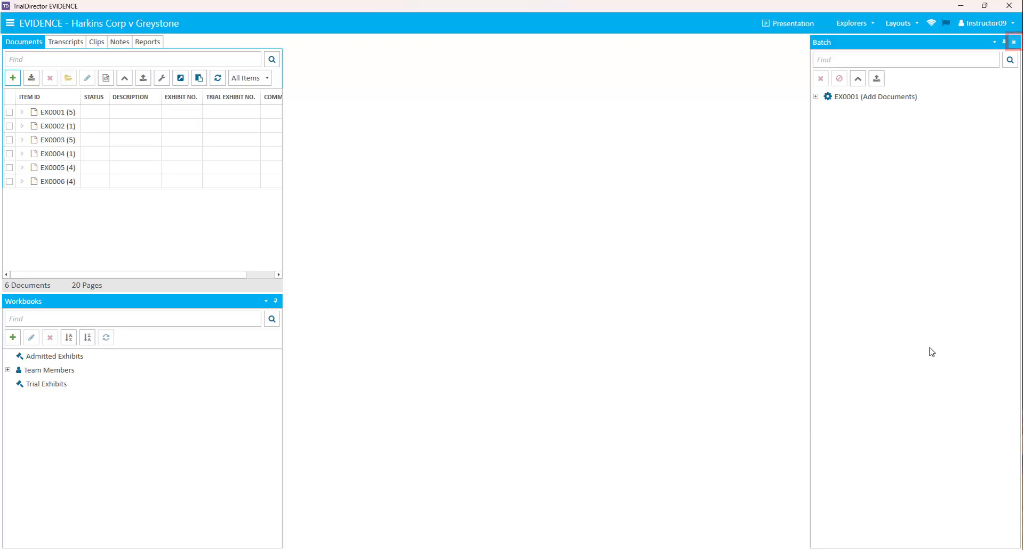
{"action": "left_click", "coordinate": [1015, 43]}
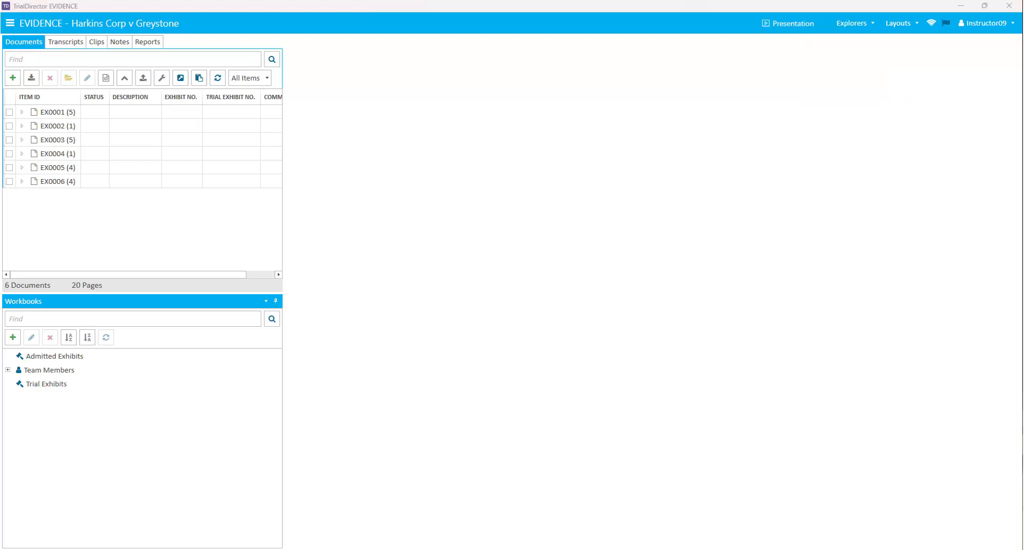